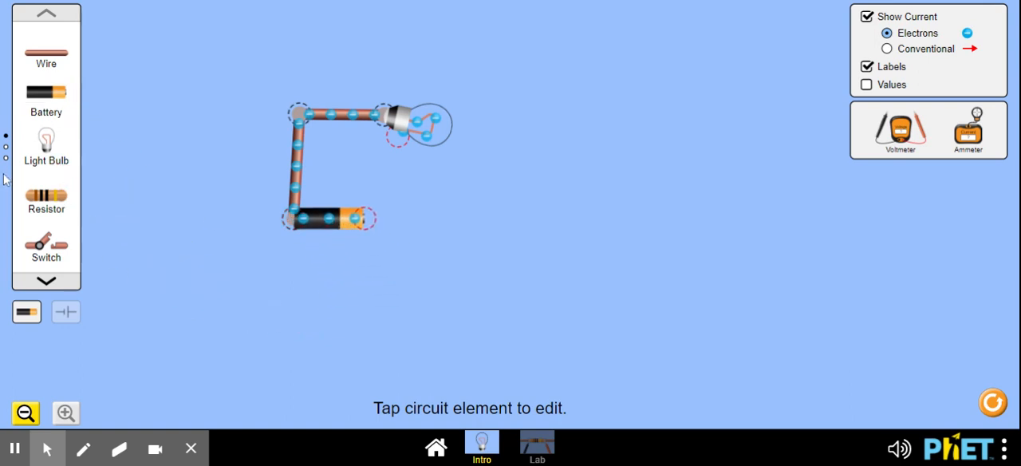
- Connect the battery's positive end to the bulb with a wire, and insert a closed switch at the split upper-left junction
drag(35, 69, 370, 219)
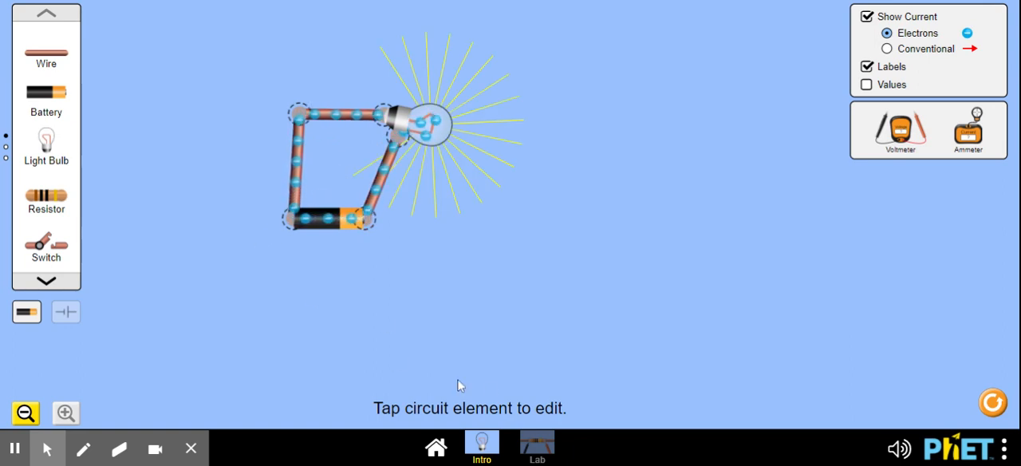
click(299, 114)
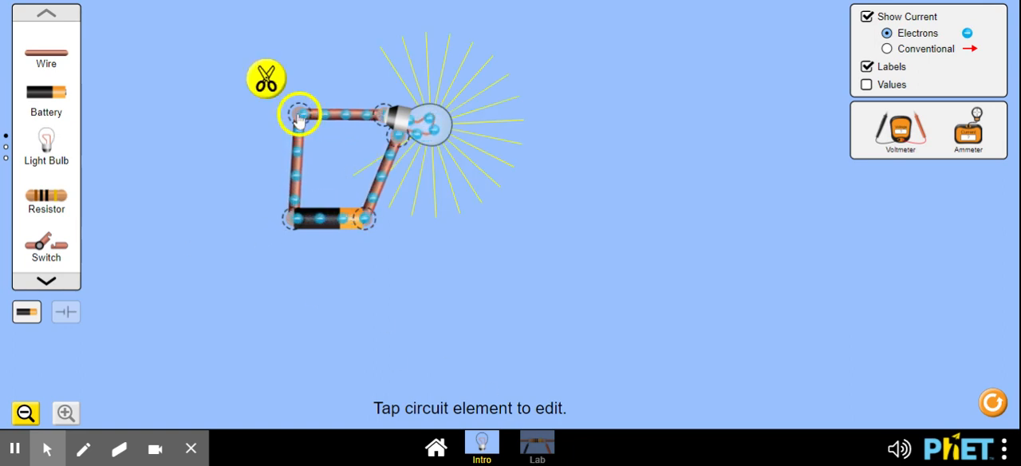
click(265, 78)
drag(281, 132, 253, 140)
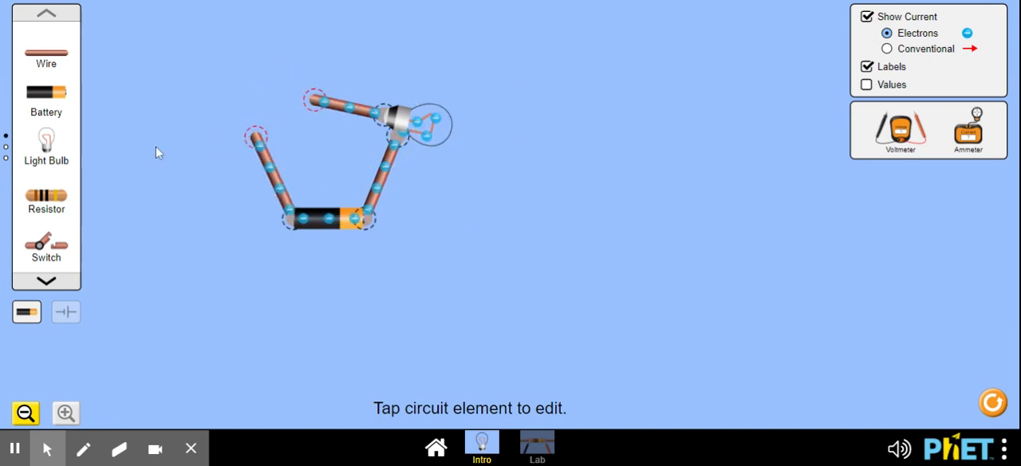
drag(69, 252, 265, 137)
click(318, 118)
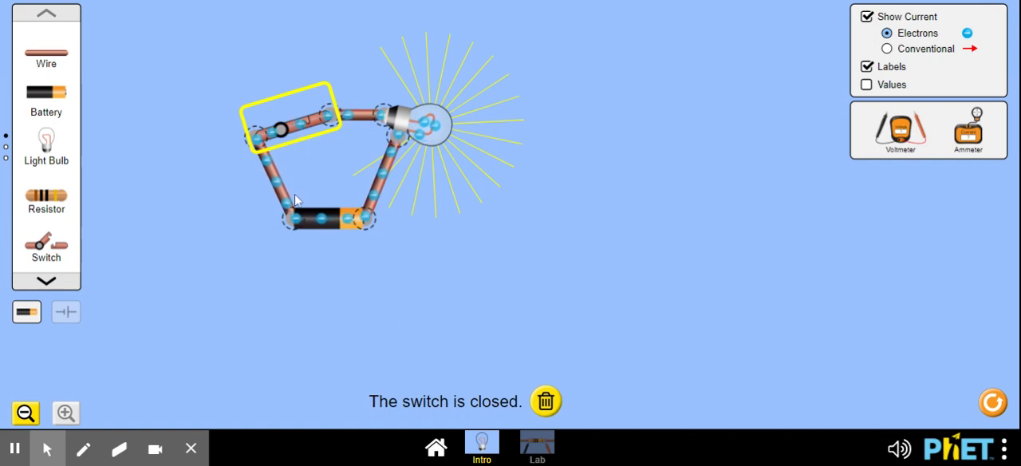
- Split the junction between the switch and the bulb's wire, and insert a resistor in series there
click(327, 119)
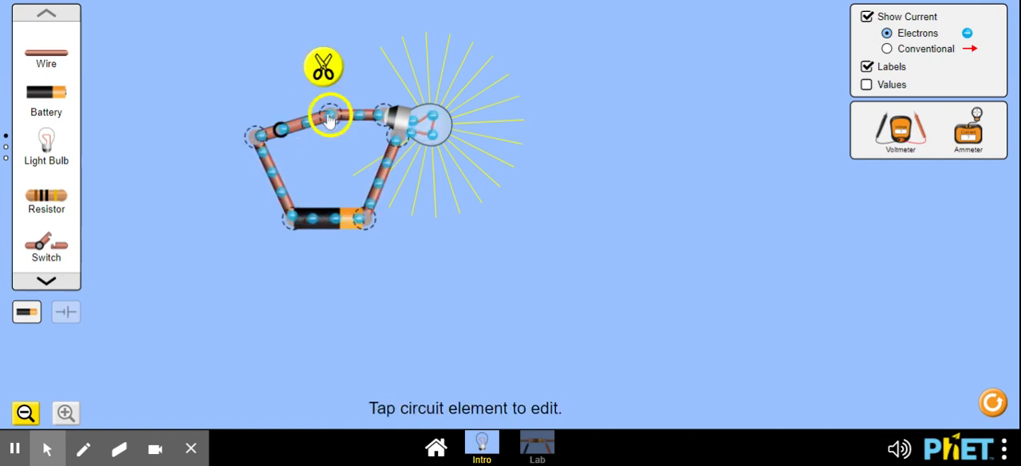
click(324, 66)
drag(307, 133, 271, 73)
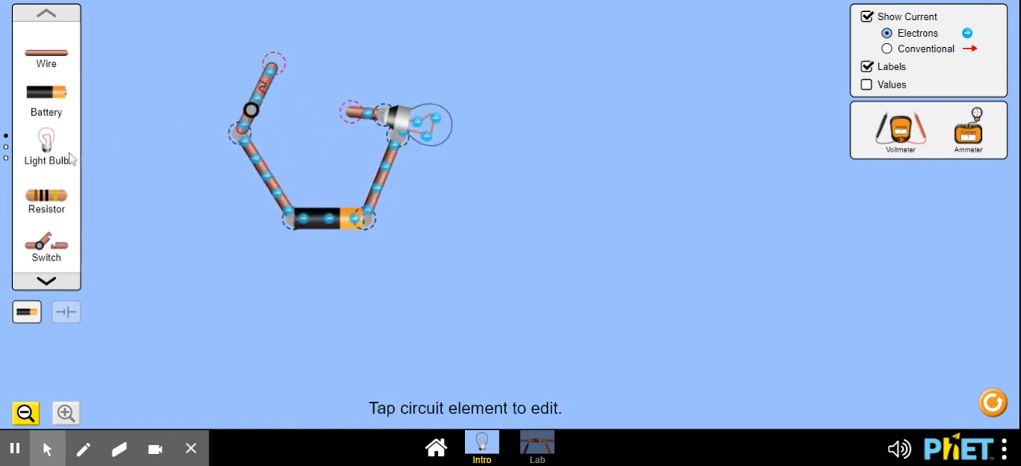
drag(30, 200, 272, 63)
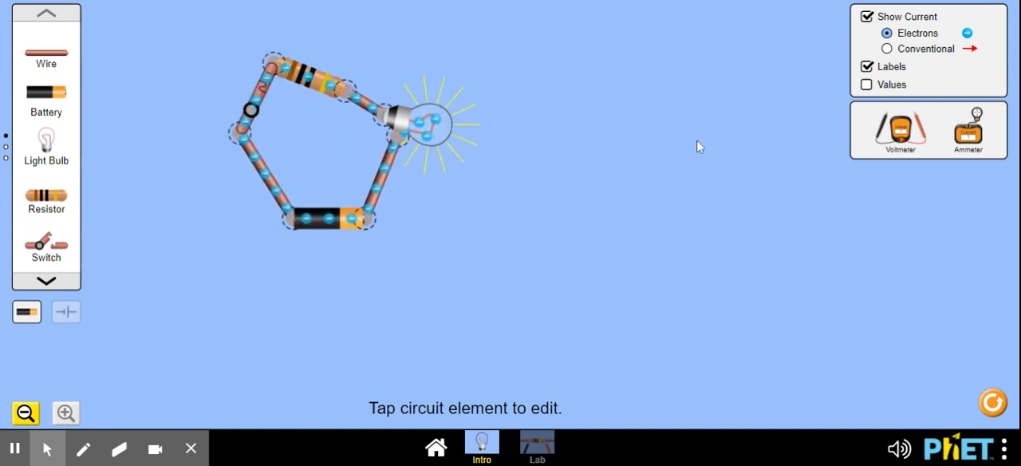
- Measure the current in the wire between battery and bulb with the ammeter, and set the meter aside clear of the circuit
drag(967, 137, 354, 237)
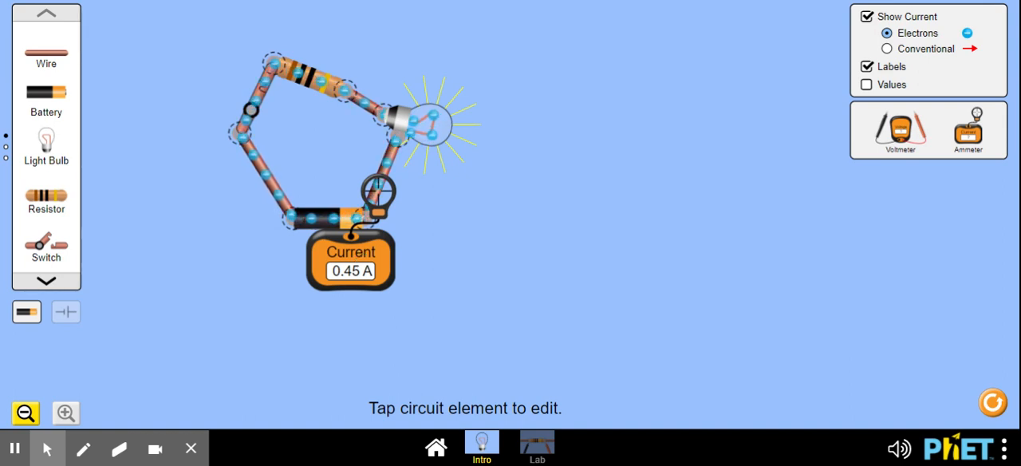
drag(367, 273, 739, 273)
drag(378, 204, 675, 206)
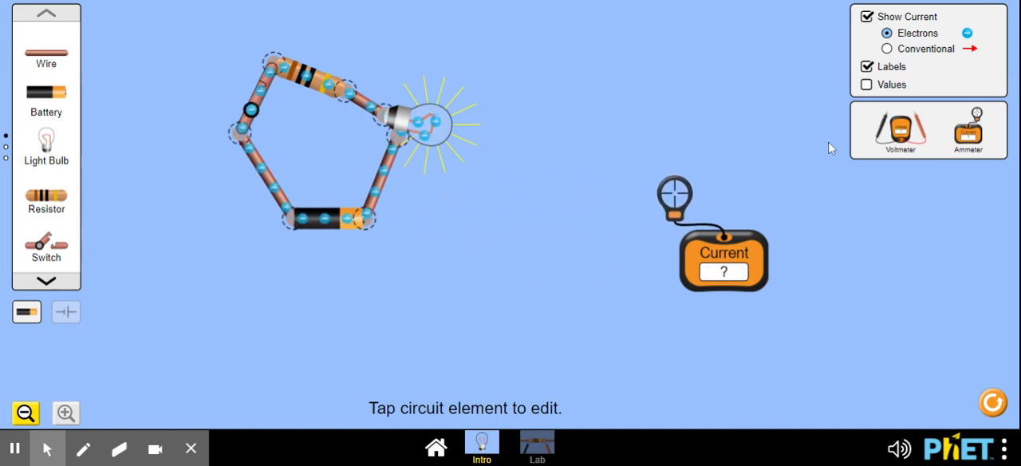
- Measure the battery's voltage with the red probe on its positive end and the black probe on its negative end
drag(900, 131, 301, 311)
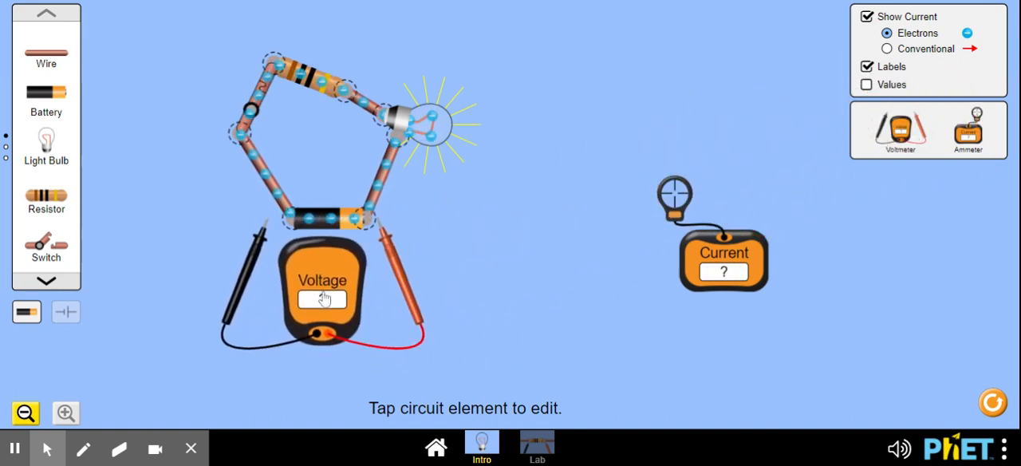
drag(399, 266, 383, 255)
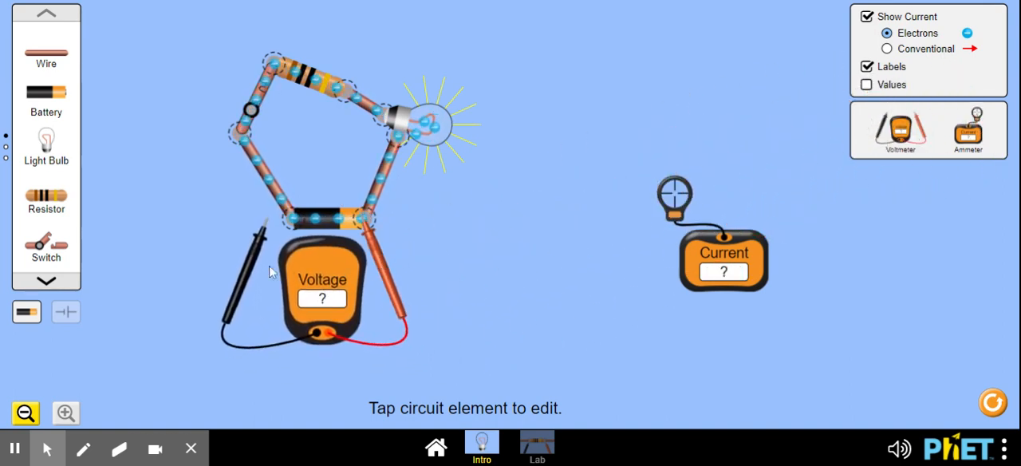
drag(246, 275, 272, 267)
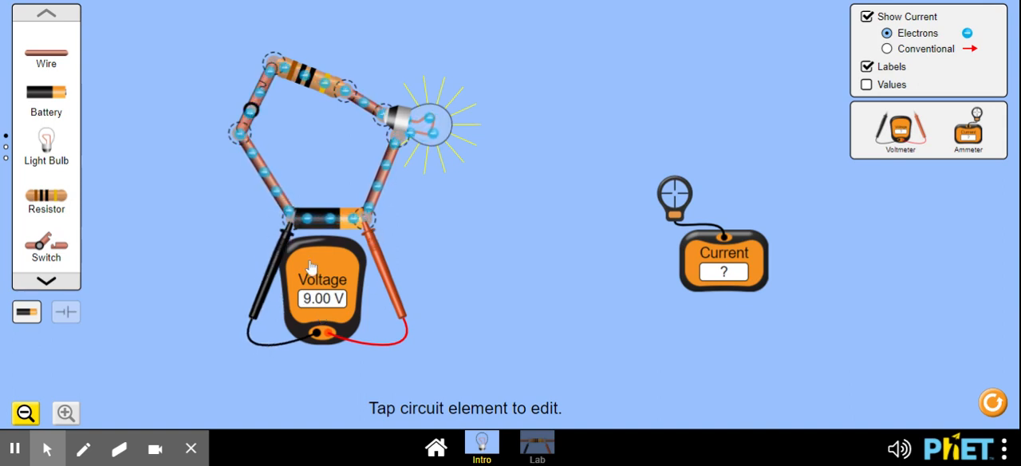
- Swap the voltmeter probes on the battery, with red on the negative end and black on the positive end
drag(273, 268, 445, 335)
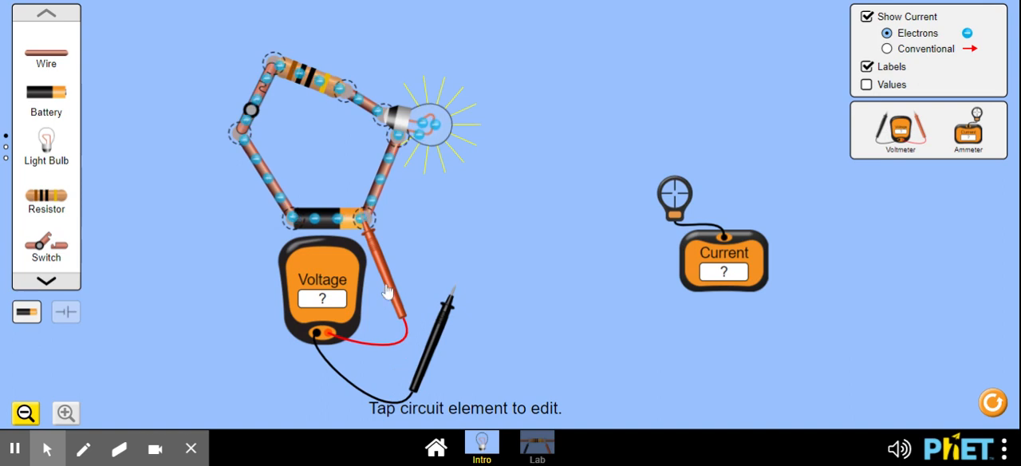
drag(395, 293, 292, 229)
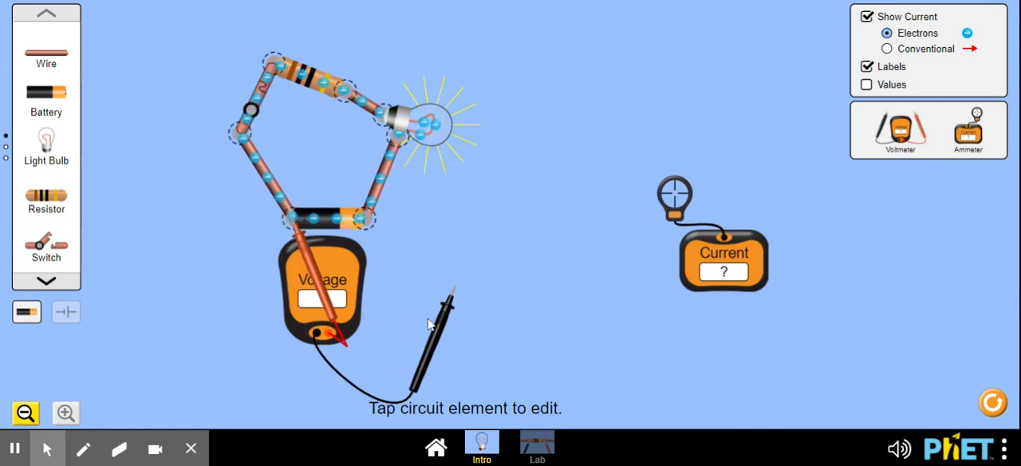
drag(448, 327, 355, 255)
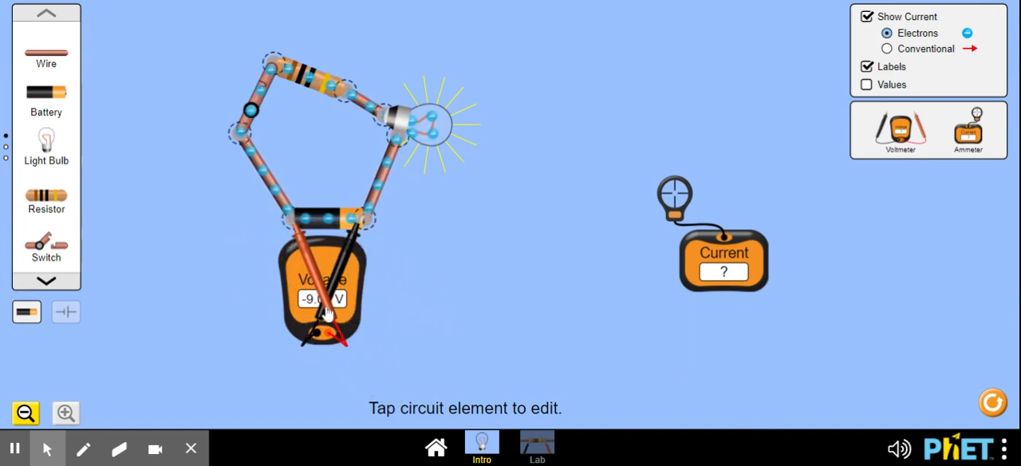
- Return the black probe to the battery's negative end and red to its positive end, keeping the voltmeter's display clear
drag(322, 295, 260, 302)
drag(423, 275, 448, 275)
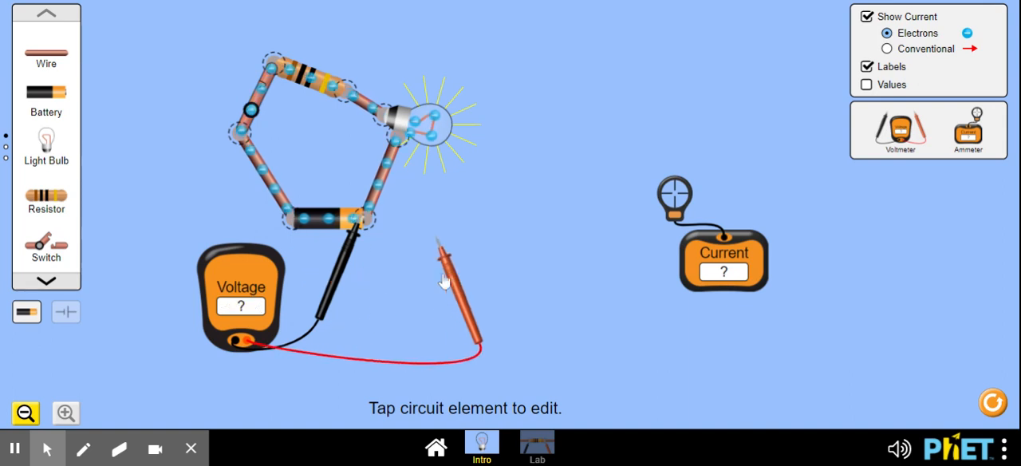
drag(342, 273, 267, 279)
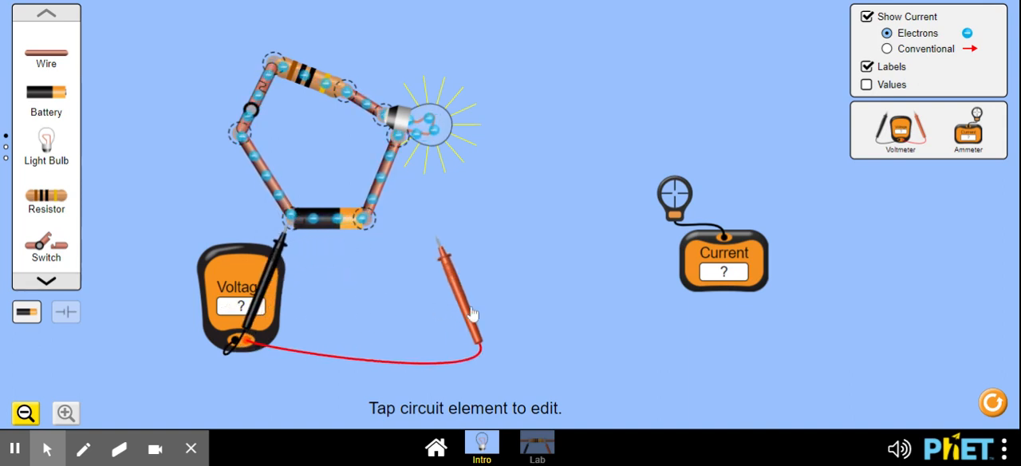
drag(458, 302, 388, 289)
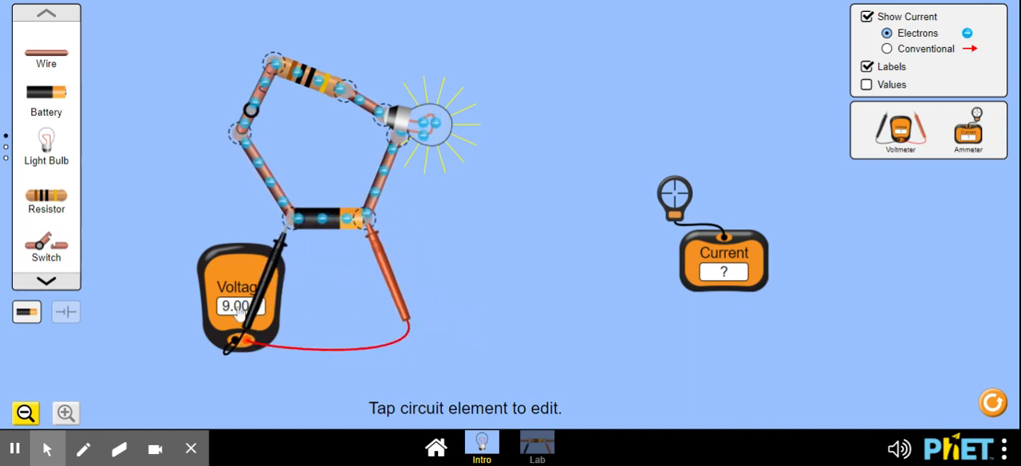
drag(239, 307, 216, 300)
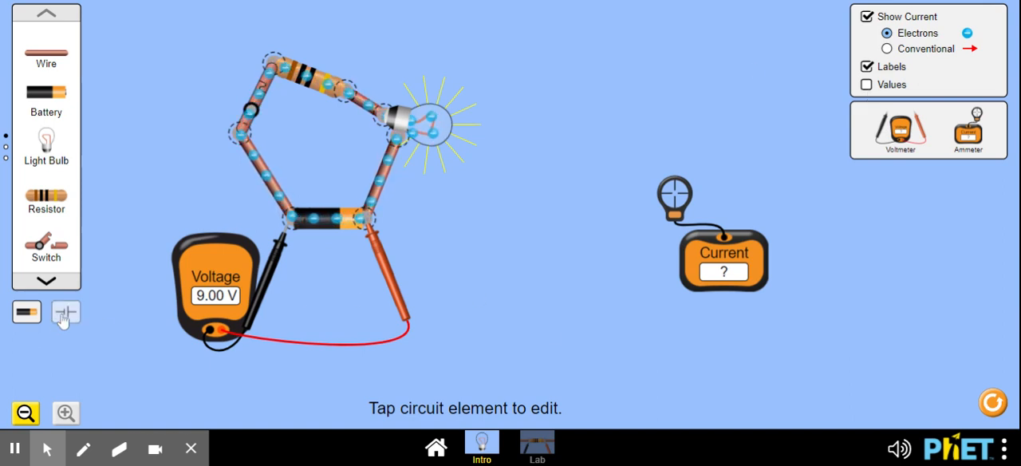
- Take the voltmeter and both probes off the circuit and set them aside below the ammeter
drag(222, 300, 760, 379)
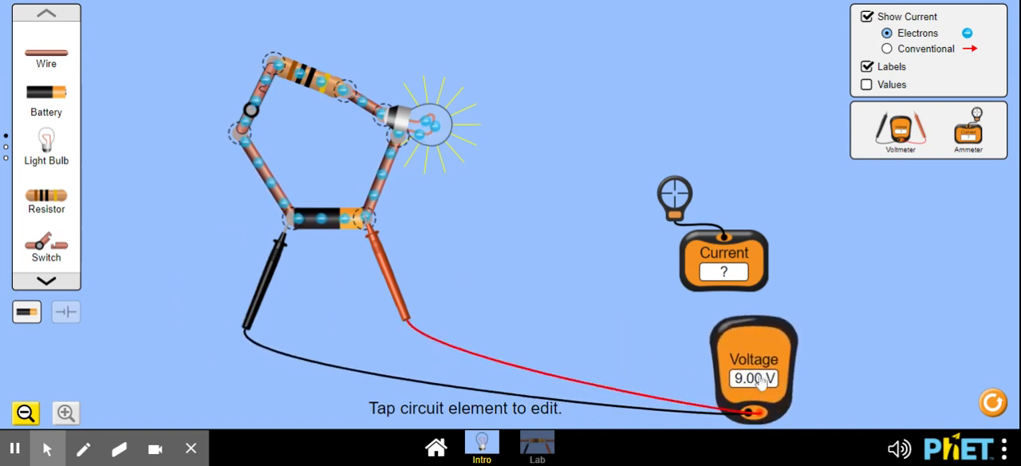
drag(402, 307, 622, 327)
drag(265, 280, 605, 369)
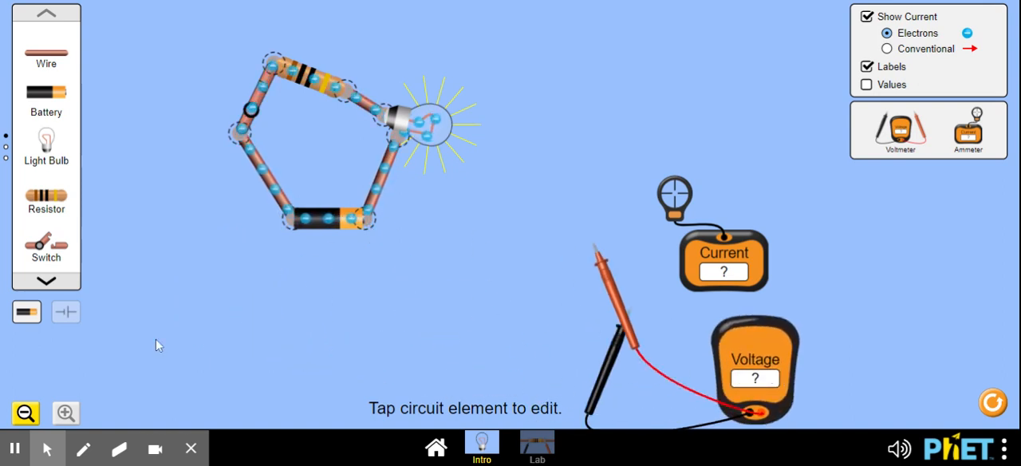
- View the circuit as schematic symbols and return to the lifelike component view
click(66, 314)
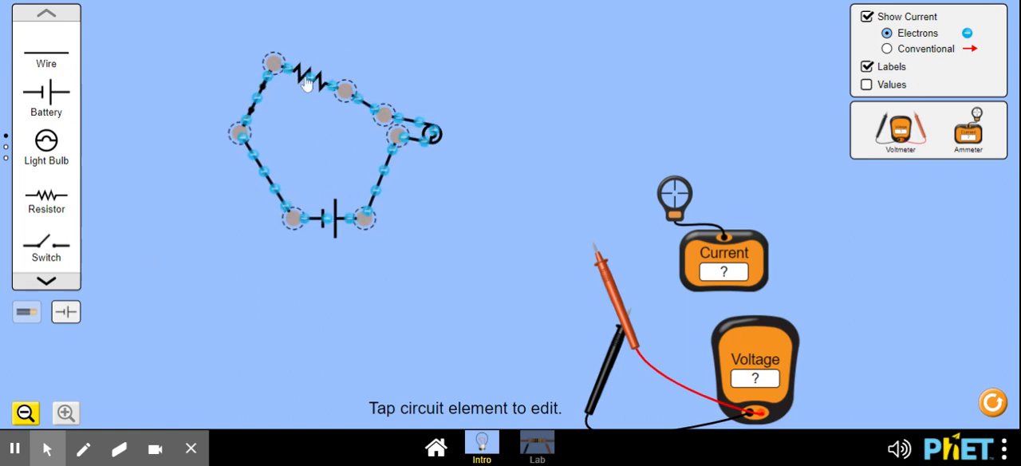
click(19, 315)
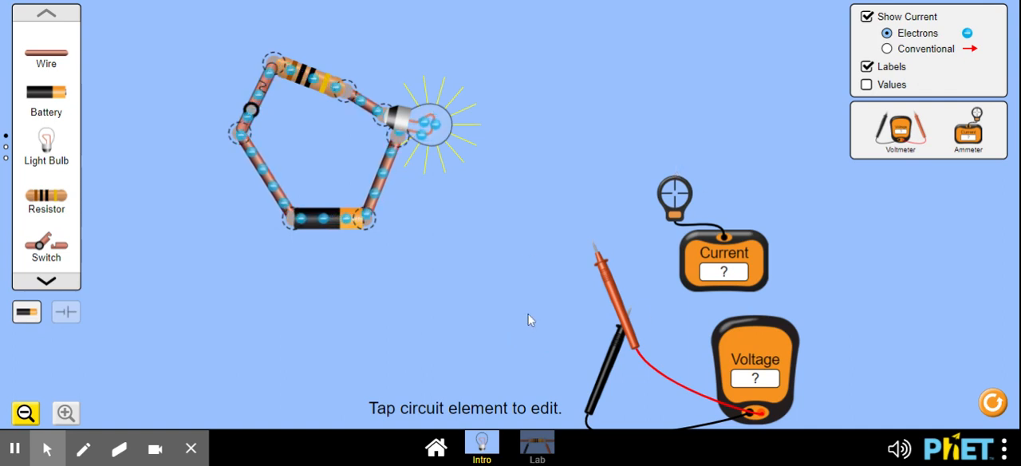
- Delete the wire between the battery and the bulb, and reset the whole simulation to an empty workspace
click(380, 183)
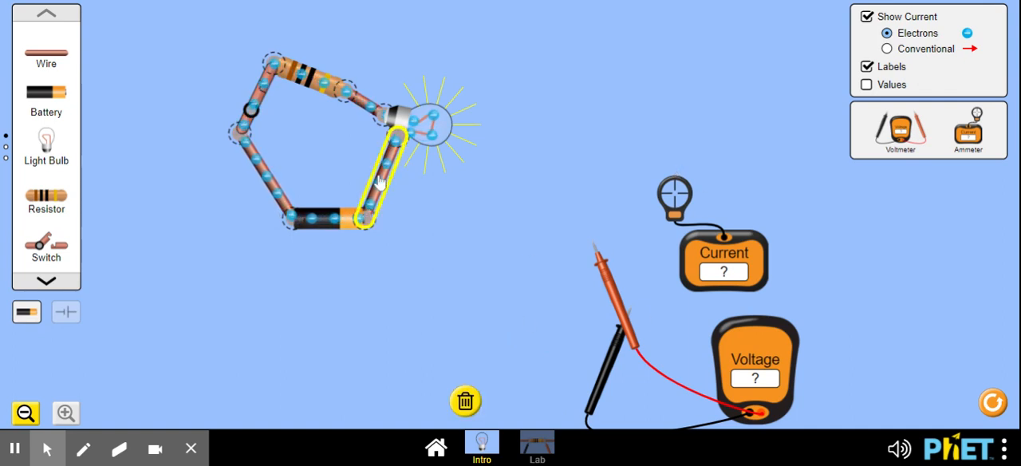
click(469, 405)
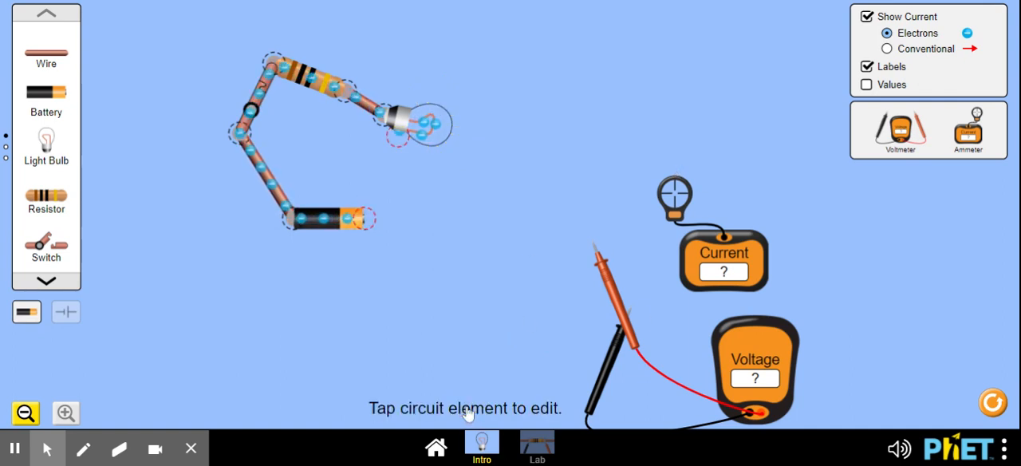
click(994, 404)
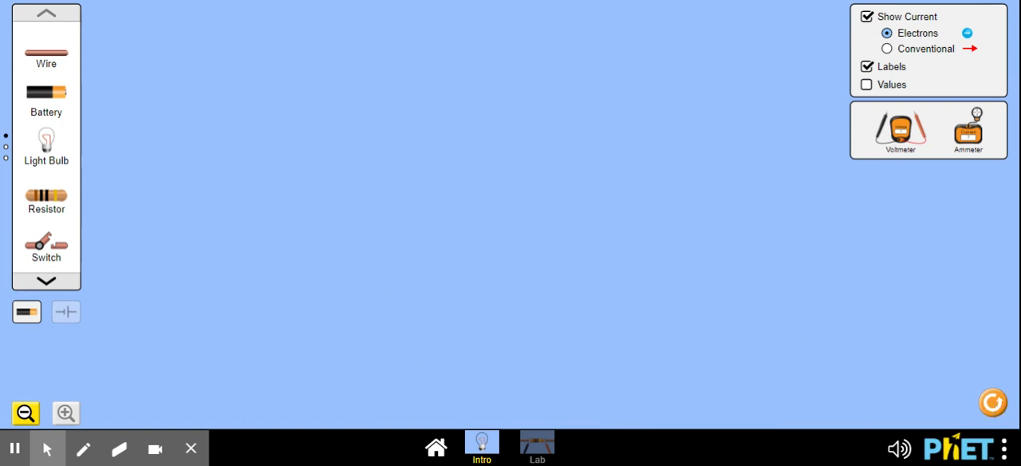
- Open the Lab screen and expand its Advanced options
click(536, 442)
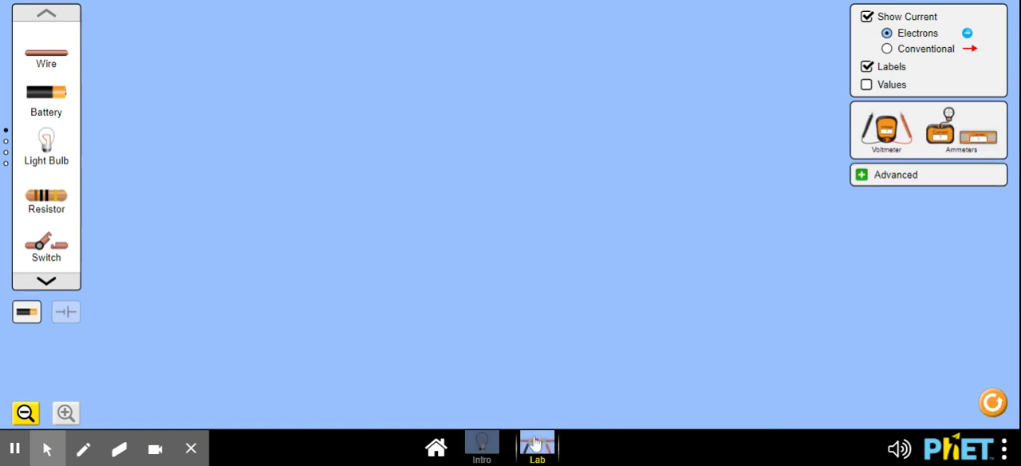
click(861, 176)
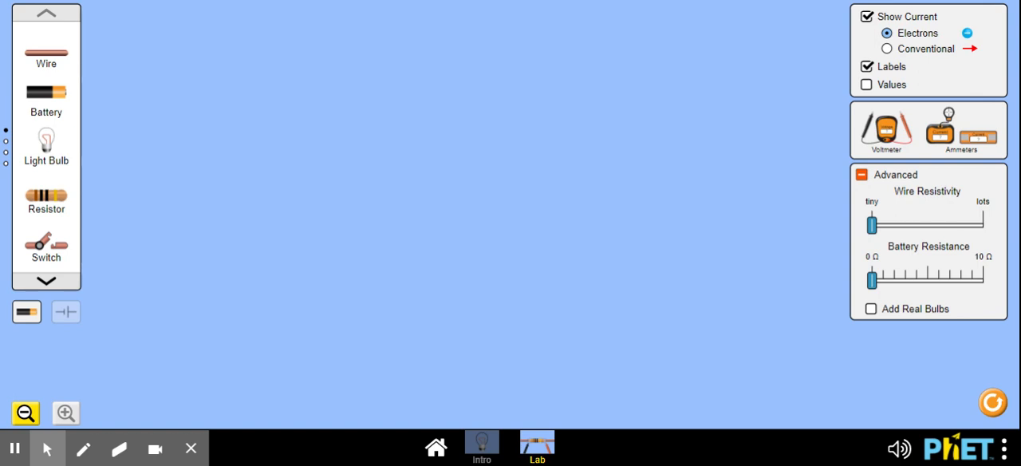
- Lay out six horizontal wires as three rows of two, leaving a gap between the wires in each row
drag(53, 60, 382, 97)
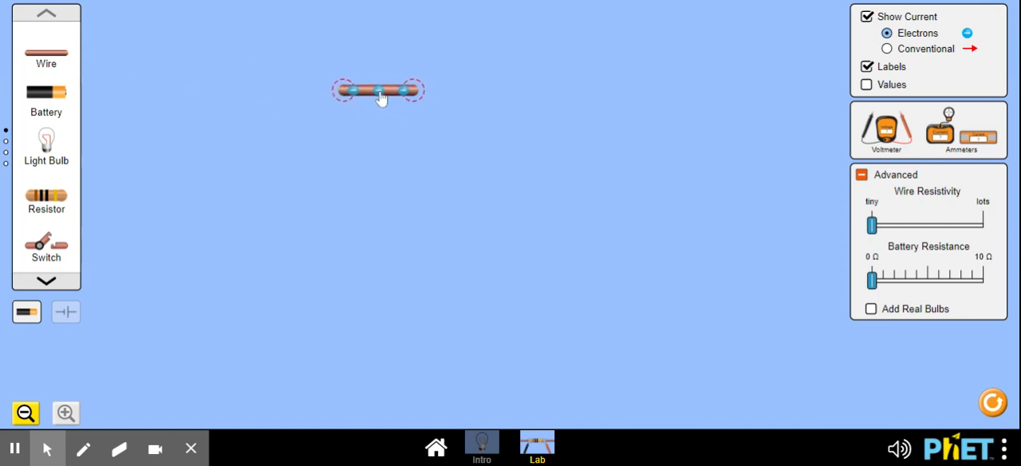
drag(44, 62, 385, 150)
drag(50, 70, 390, 195)
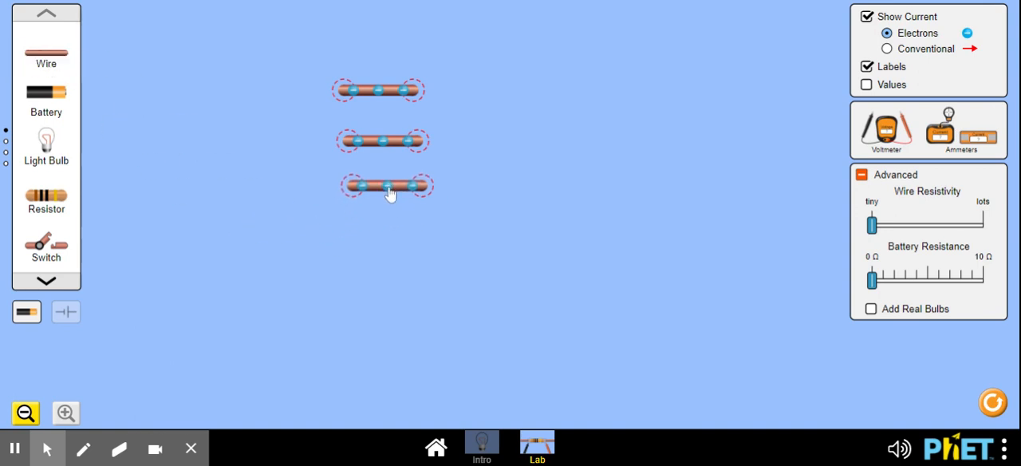
drag(401, 148, 401, 139)
drag(392, 193, 391, 185)
drag(76, 67, 508, 102)
drag(66, 66, 524, 144)
drag(48, 60, 536, 191)
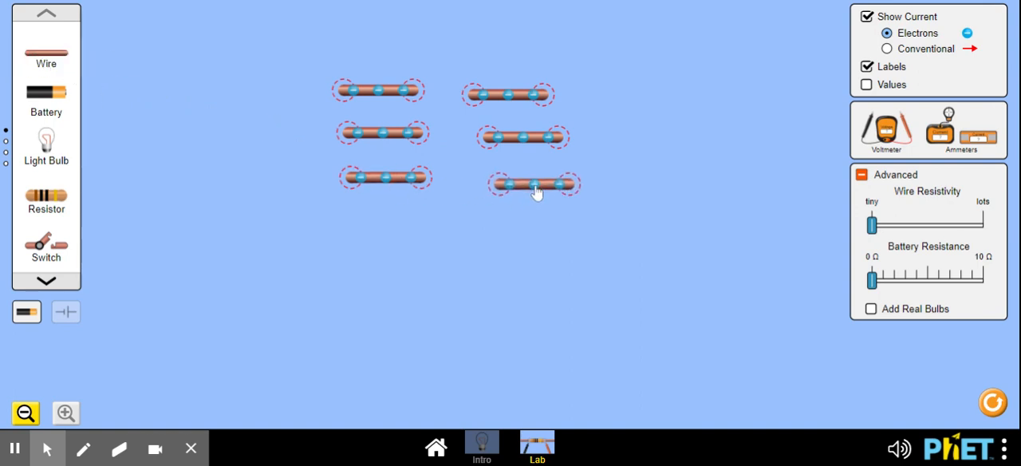
- Join the two wires in each of the three rows with a light bulb
drag(43, 149, 416, 105)
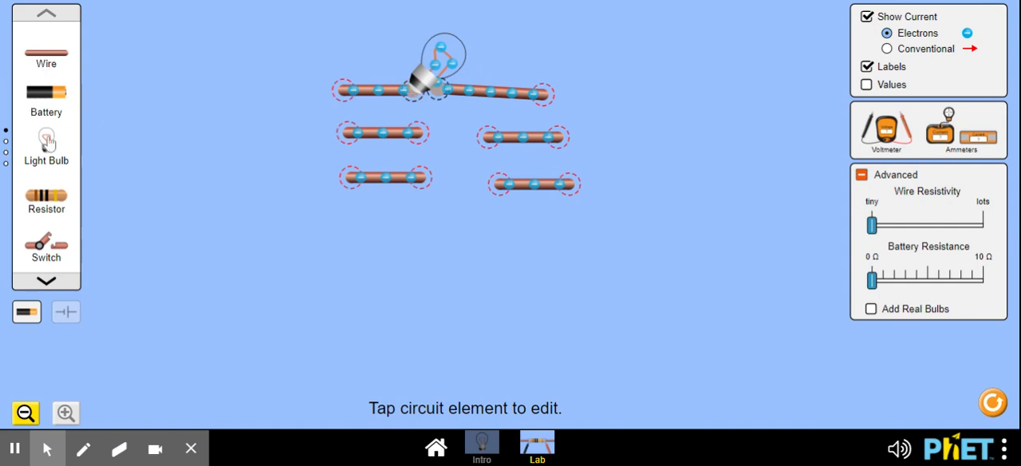
drag(47, 141, 416, 140)
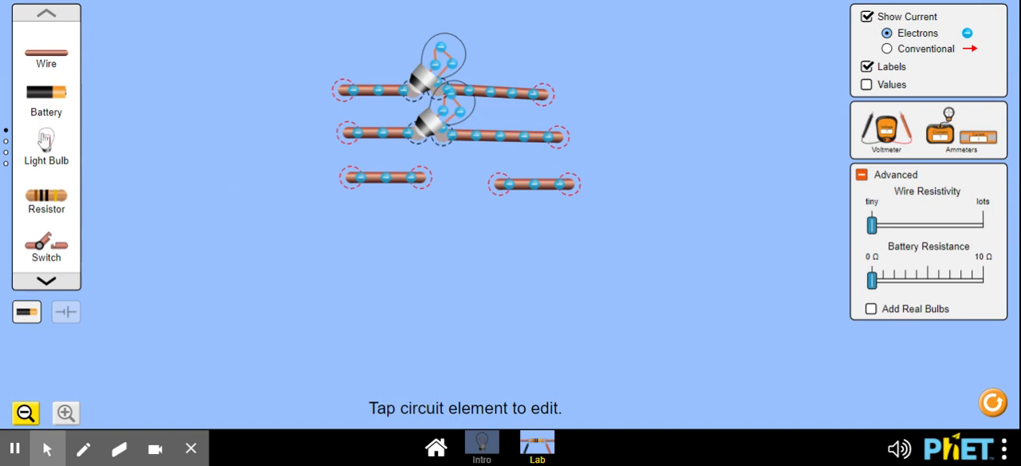
drag(46, 141, 417, 189)
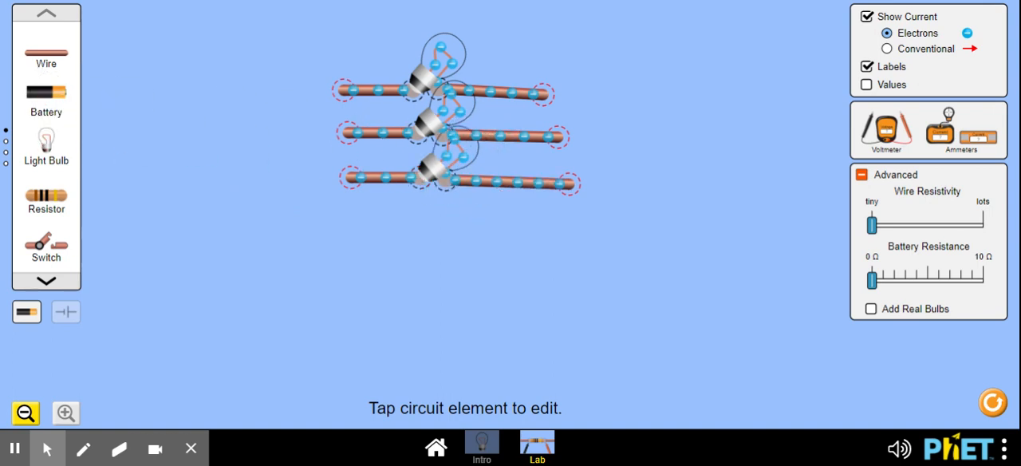
- Link the left ends of the three bulb rows with two vertical wires
drag(46, 55, 330, 134)
drag(45, 55, 336, 187)
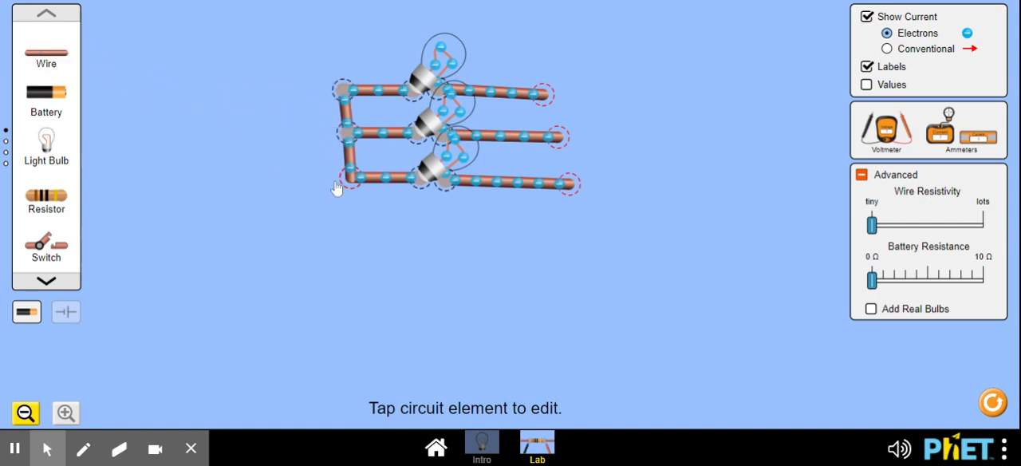
- Link the right ends of the three bulb rows with two vertical wires
drag(60, 60, 601, 82)
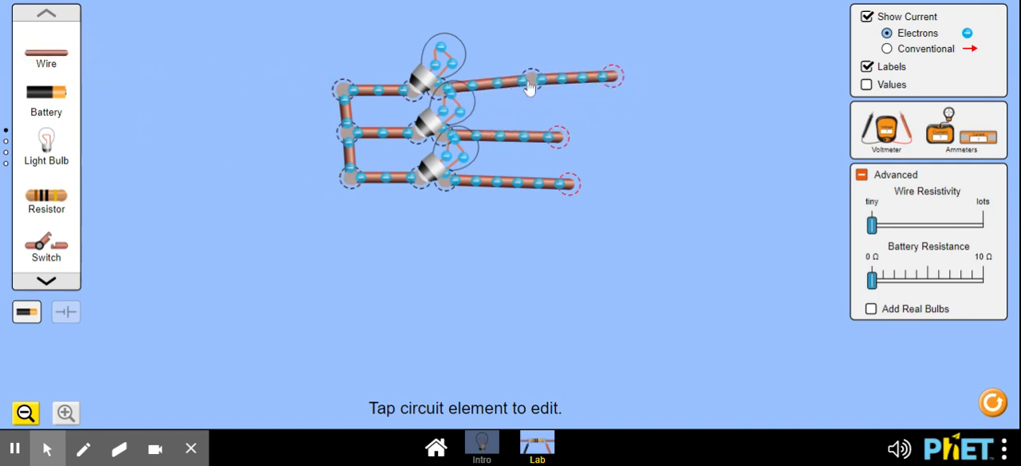
drag(530, 86, 531, 81)
drag(614, 86, 562, 144)
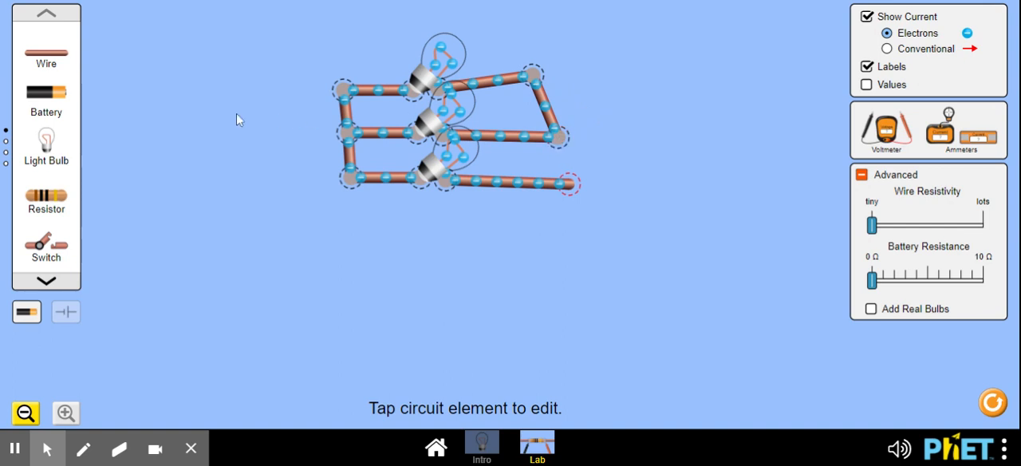
drag(49, 62, 563, 140)
- Spread the three bulb rows apart by moving the upper row's bulb and corners up and the lower row's bulb and corners down
drag(429, 93, 433, 67)
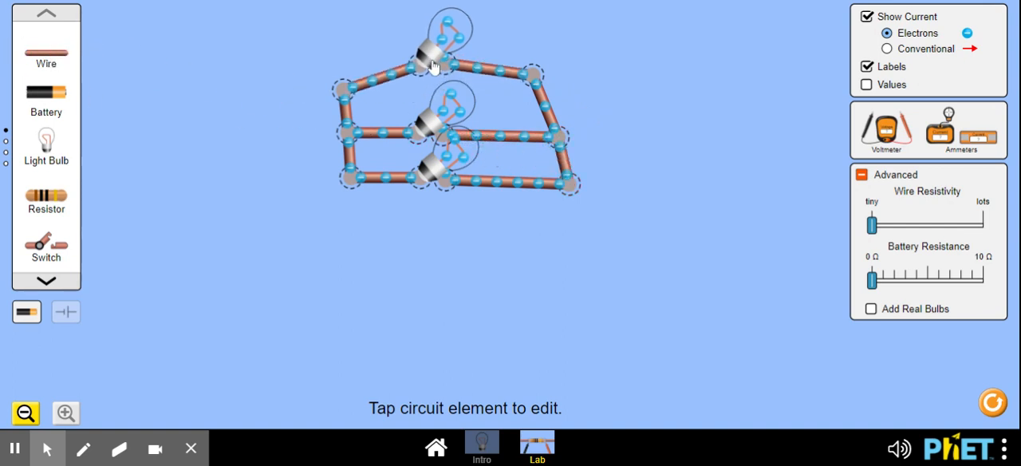
drag(348, 99, 345, 66)
drag(537, 80, 548, 62)
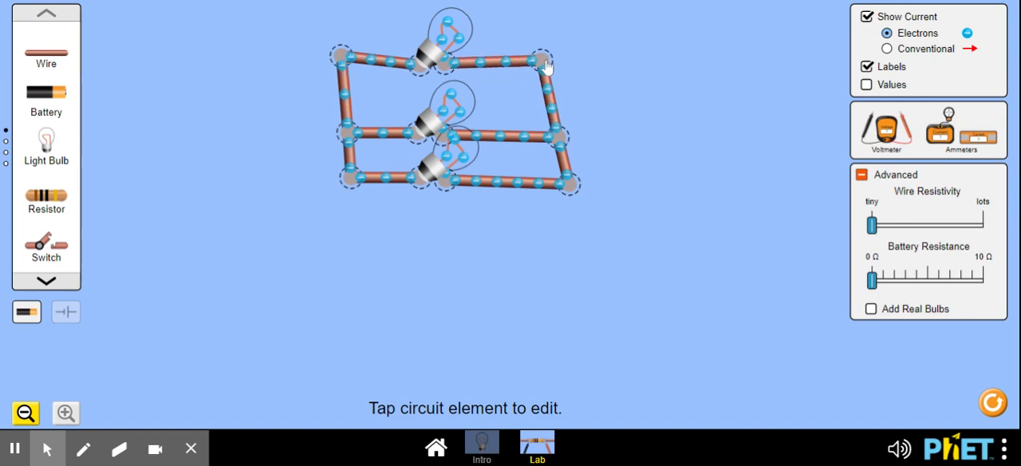
drag(349, 189, 350, 230)
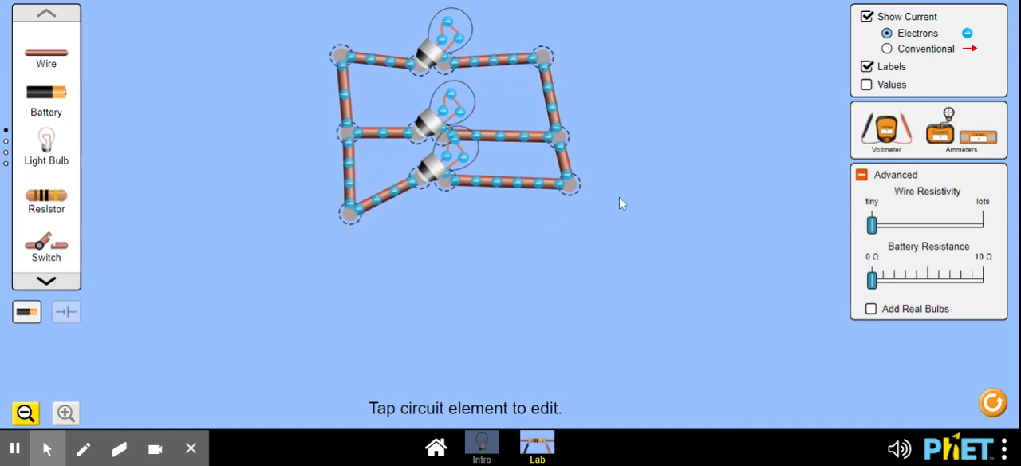
drag(573, 199, 589, 233)
drag(430, 187, 441, 221)
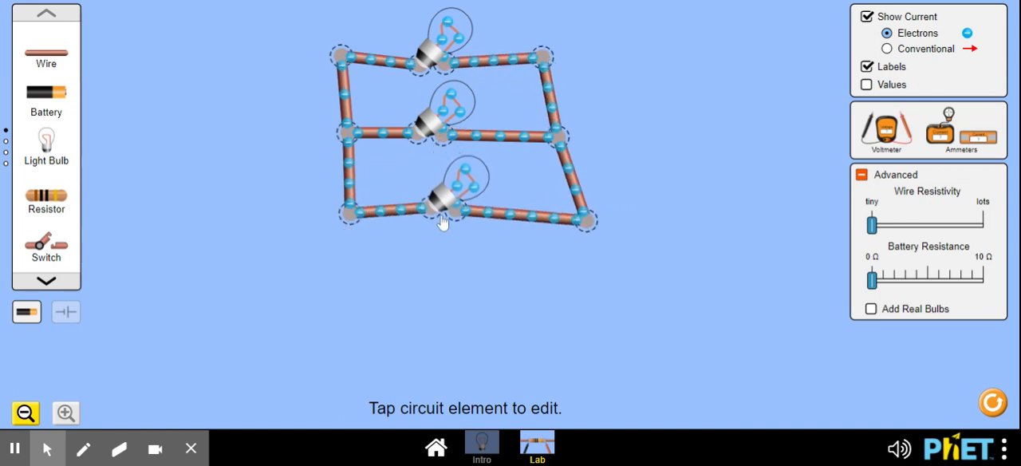
drag(416, 71, 400, 60)
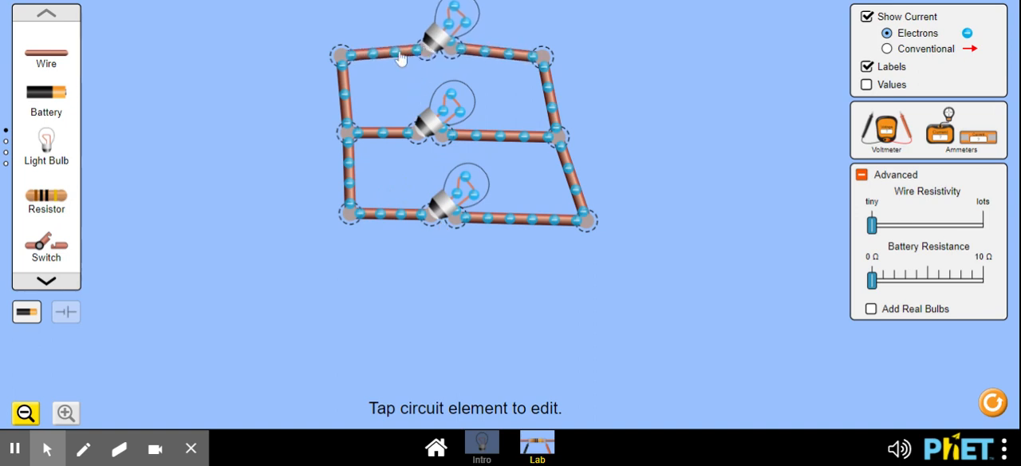
- Place a battery below the lowest bulb row and connect its two ends to that row's outer corners with wires
drag(51, 97, 473, 296)
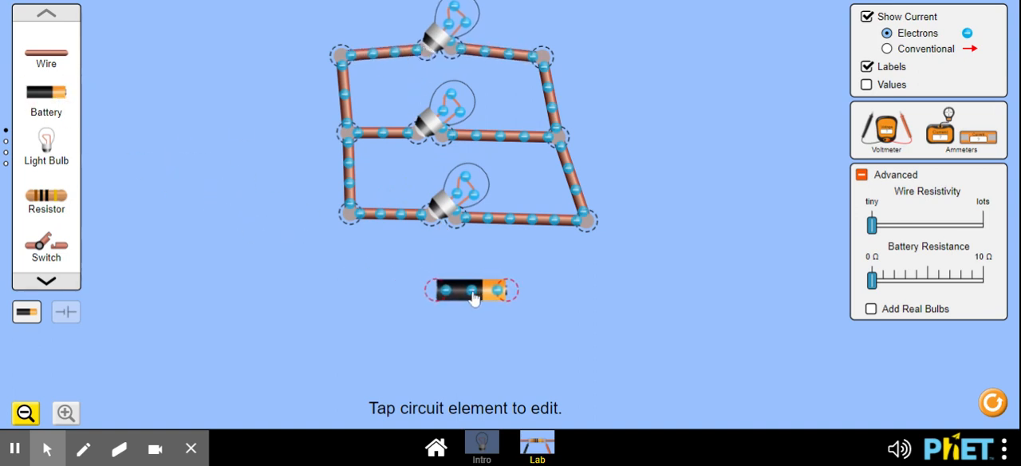
drag(42, 62, 394, 303)
drag(41, 52, 547, 291)
drag(44, 70, 547, 240)
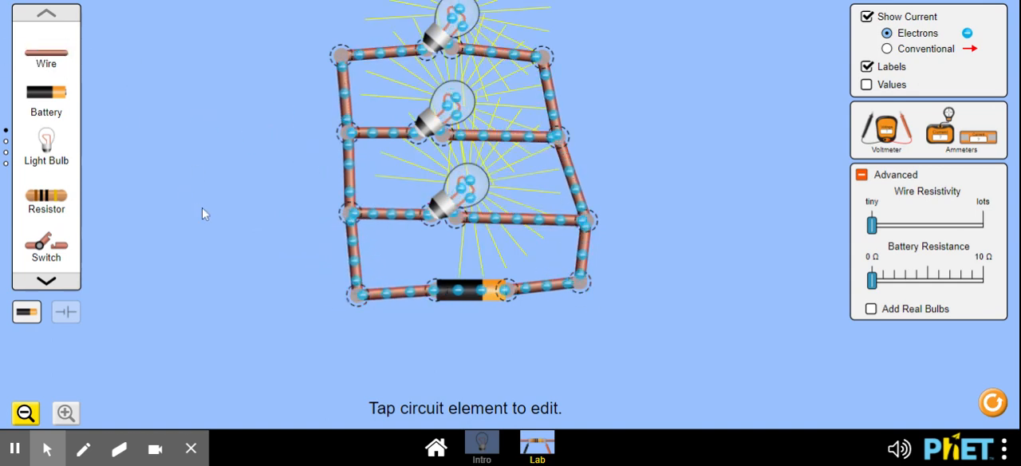
- View the circuit with schematic symbols, then return it to the lifelike component pictures
click(66, 313)
click(26, 312)
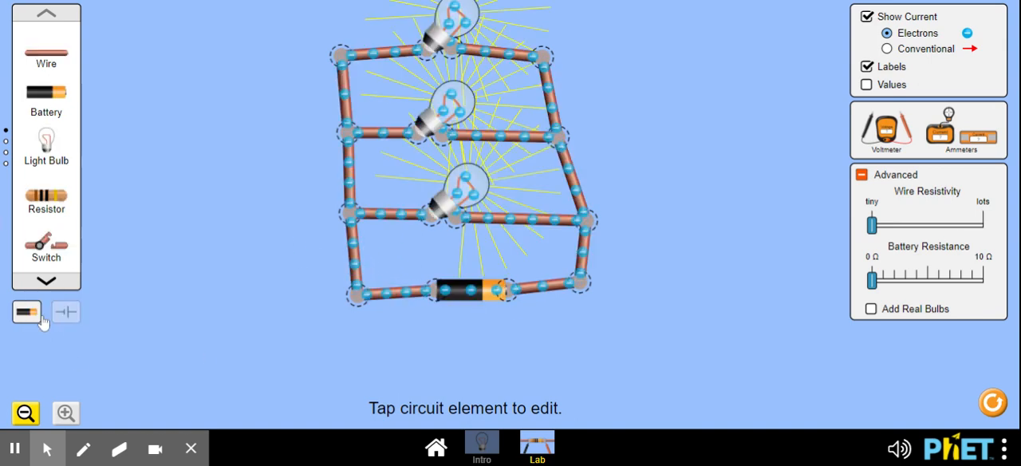